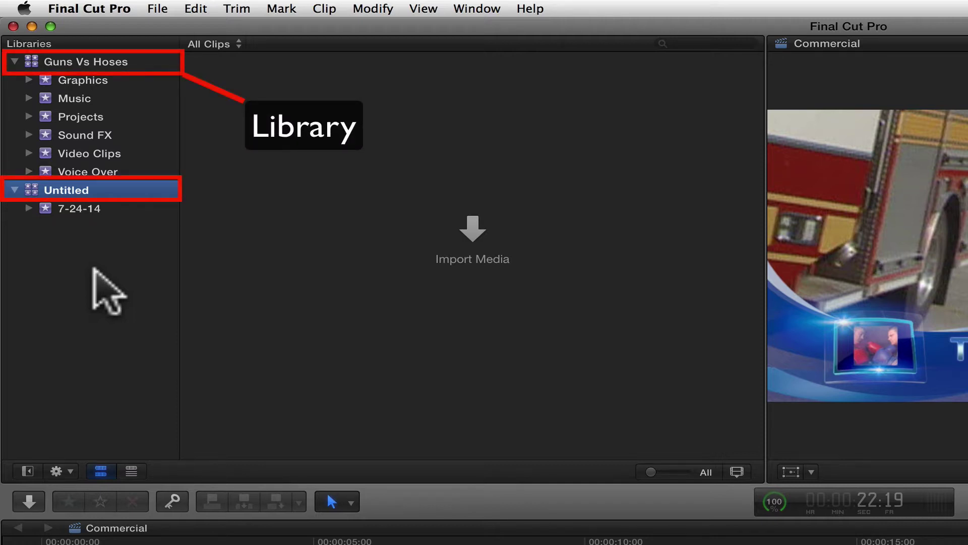
Step: Select the Guns Vs Hoses library, expand Projects and Video Clips, and scroll through the 14 clips
{"action": "left_click", "coordinate": [23, 57]}
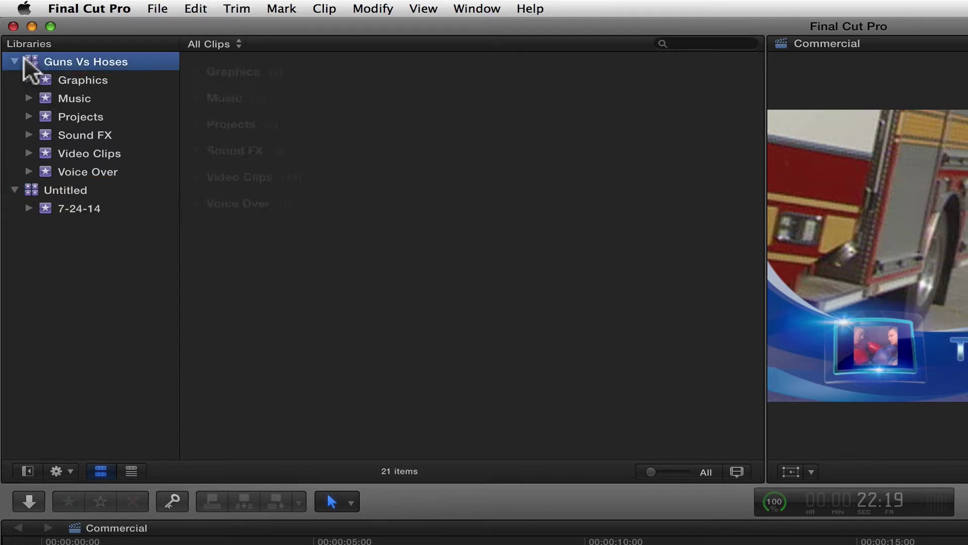
{"action": "left_click", "coordinate": [187, 115]}
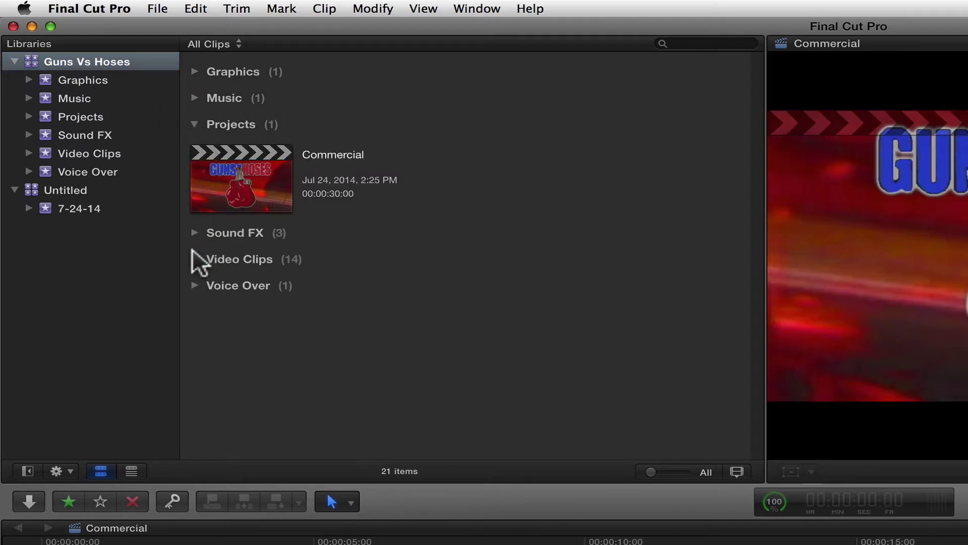
{"action": "left_click", "coordinate": [191, 250]}
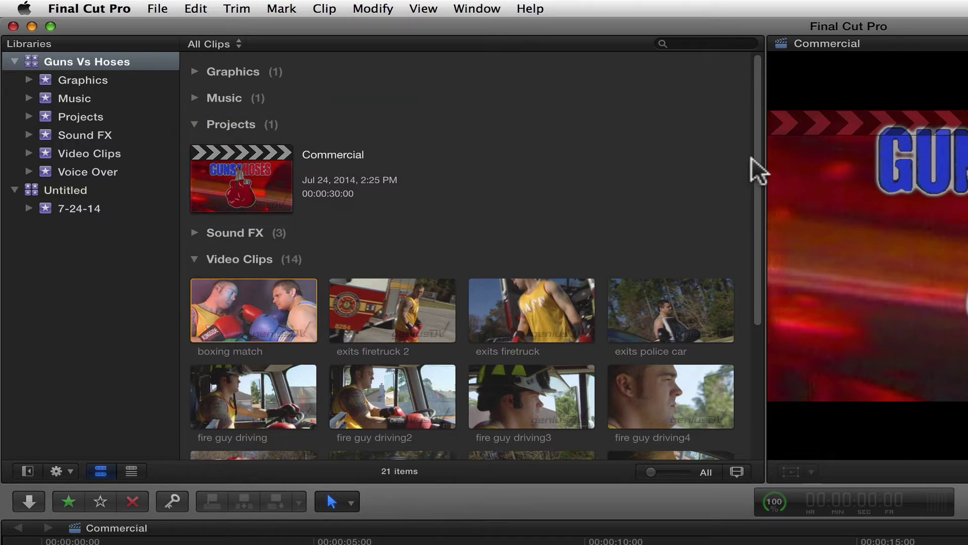
{"action": "left_click_drag", "start_coordinate": [752, 158], "coordinate": [788, 281]}
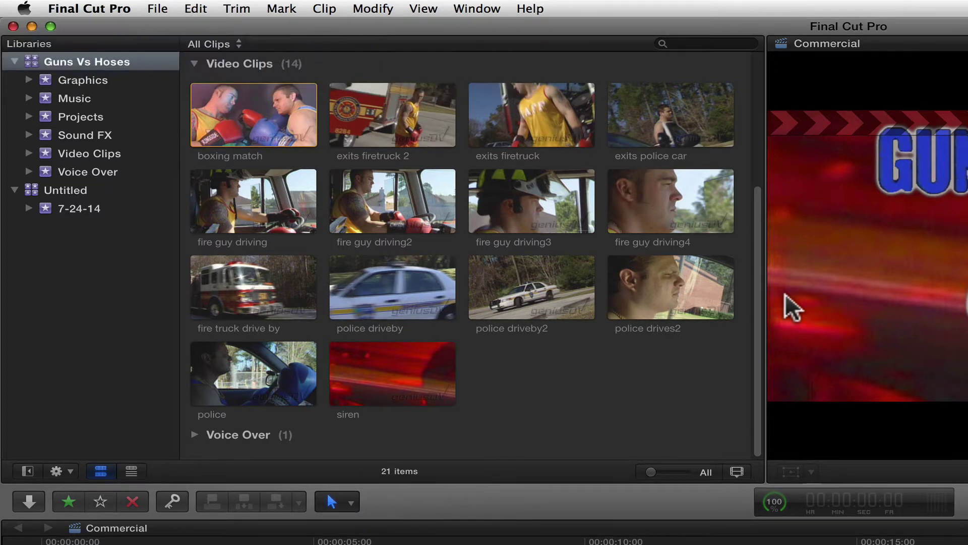
{"action": "right_click", "coordinate": [105, 60]}
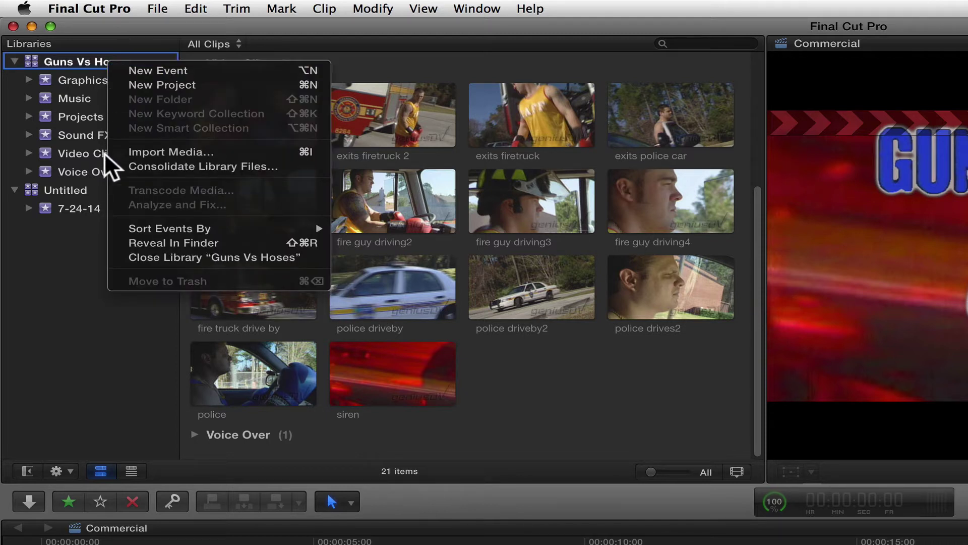
{"action": "left_click", "coordinate": [126, 240]}
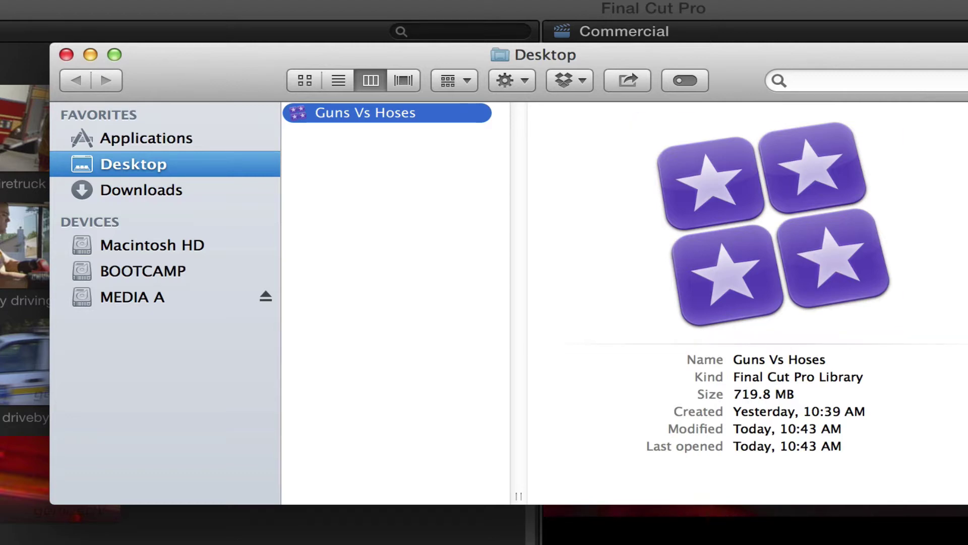
{"action": "left_click", "coordinate": [66, 54]}
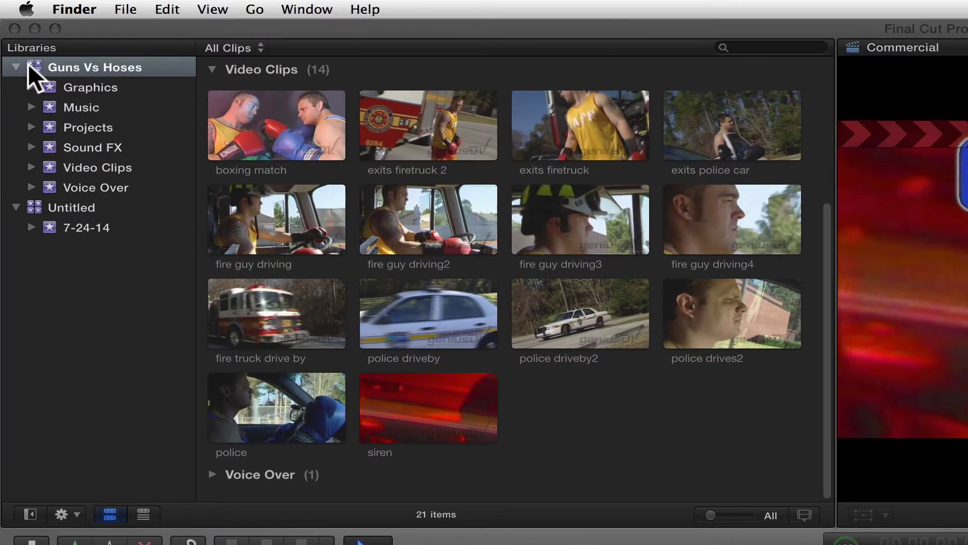
Step: Close the Guns Vs Hoses library from its context menu
{"action": "right_click", "coordinate": [14, 33]}
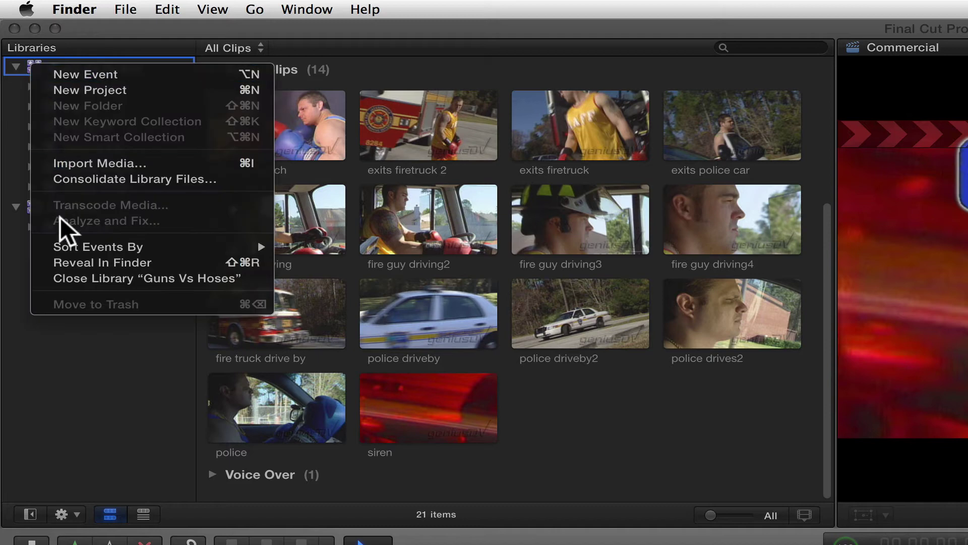
{"action": "left_click", "coordinate": [52, 278]}
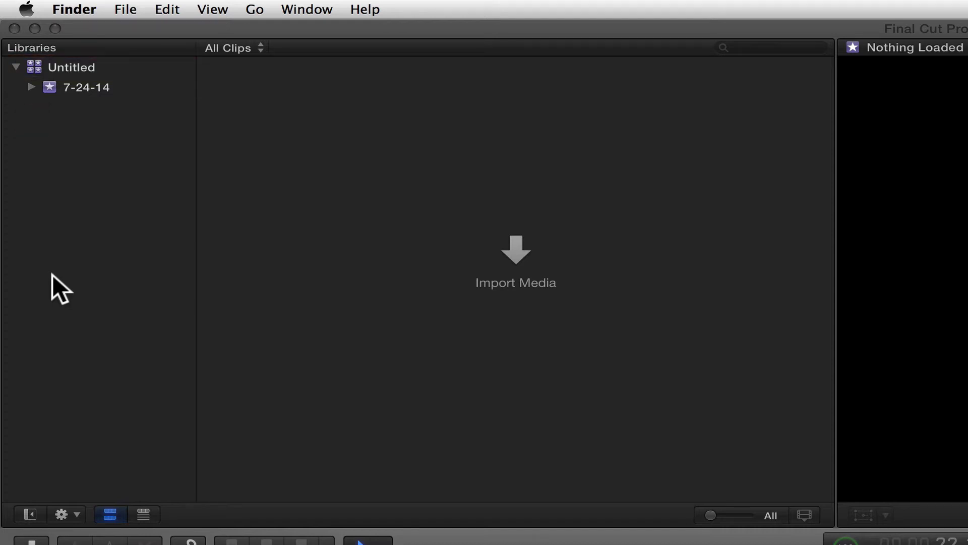
Step: Rename the Untitled library to 'Jamaica Promo'
{"action": "double_click", "coordinate": [66, 67]}
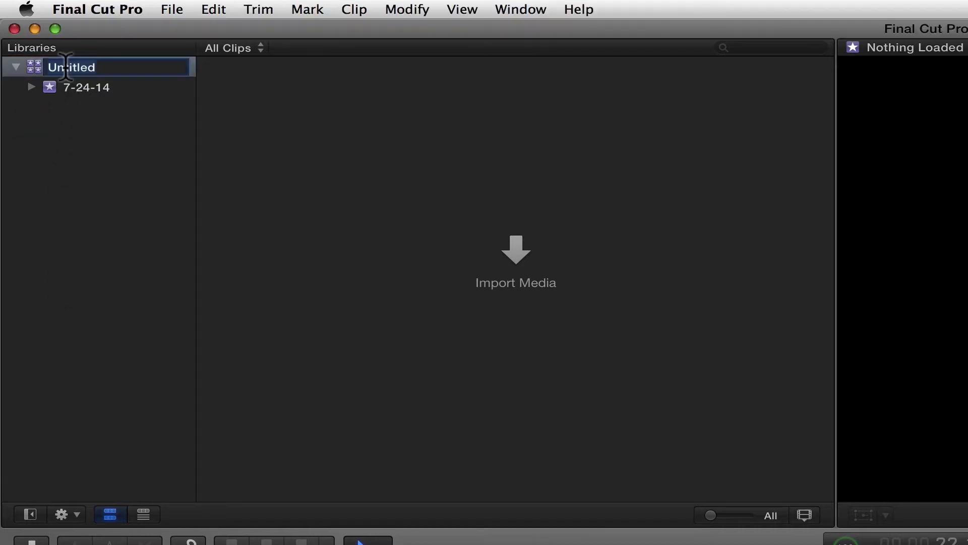
{"action": "type", "text": "Jamaica Promo"}
{"action": "key", "text": "Return"}
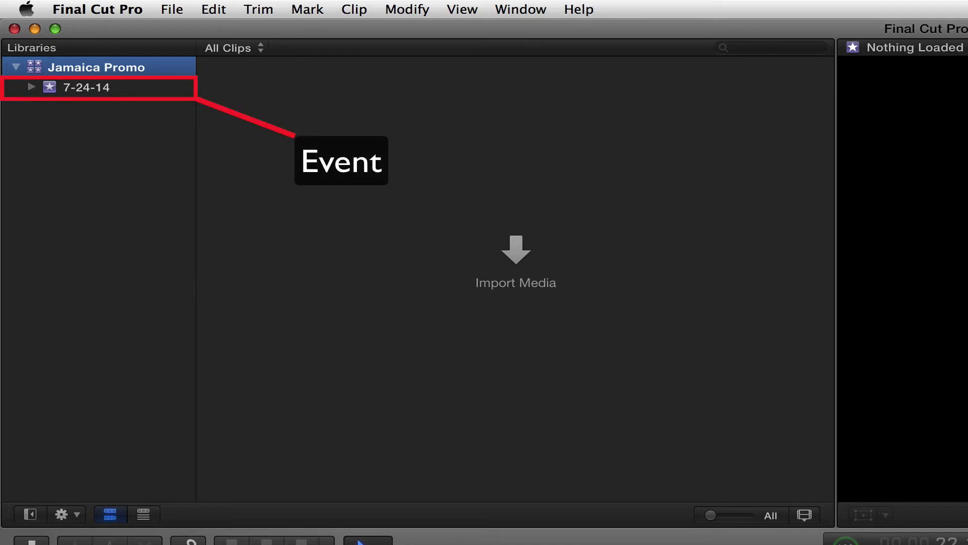
Step: Rename the 7-24-14 event to 'Video Content'
{"action": "left_click", "coordinate": [76, 86]}
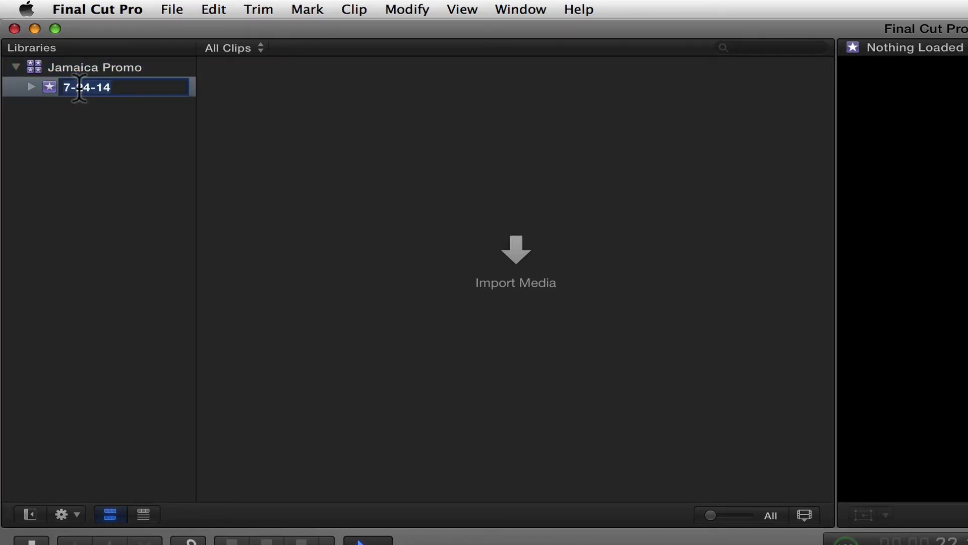
{"action": "type", "text": "Video Content"}
{"action": "key", "text": "Return"}
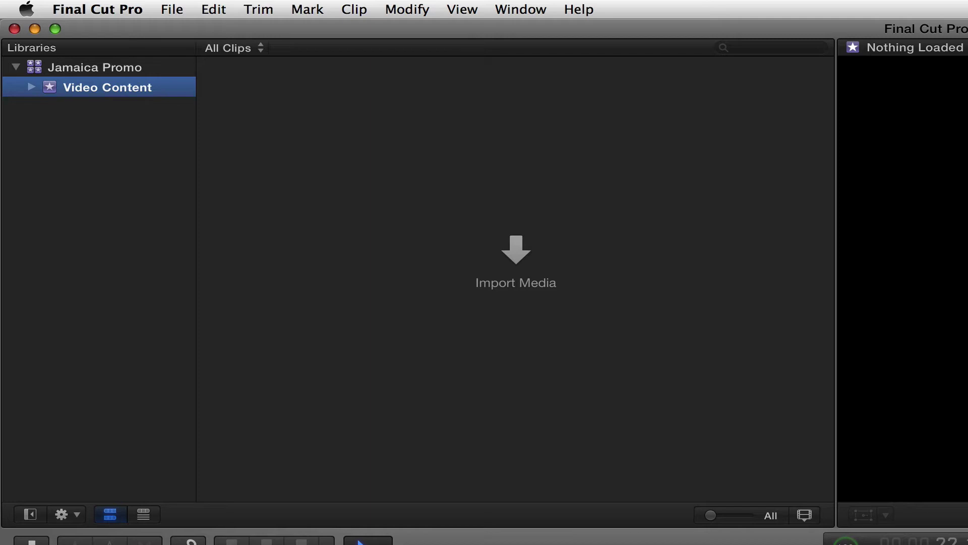
Step: Create two new events in Jamaica Promo named 'Audio Content' and 'Graphics'
{"action": "right_click", "coordinate": [51, 66]}
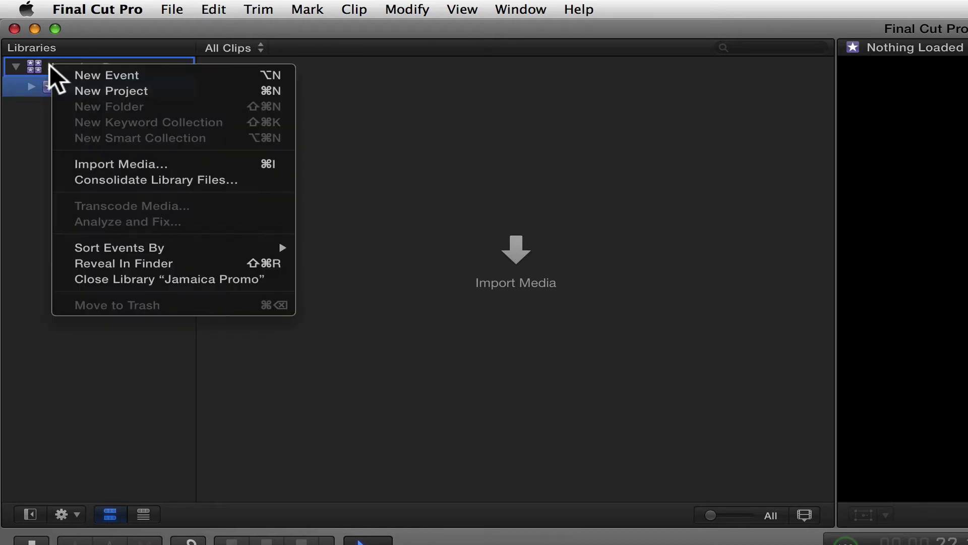
{"action": "left_click", "coordinate": [68, 75]}
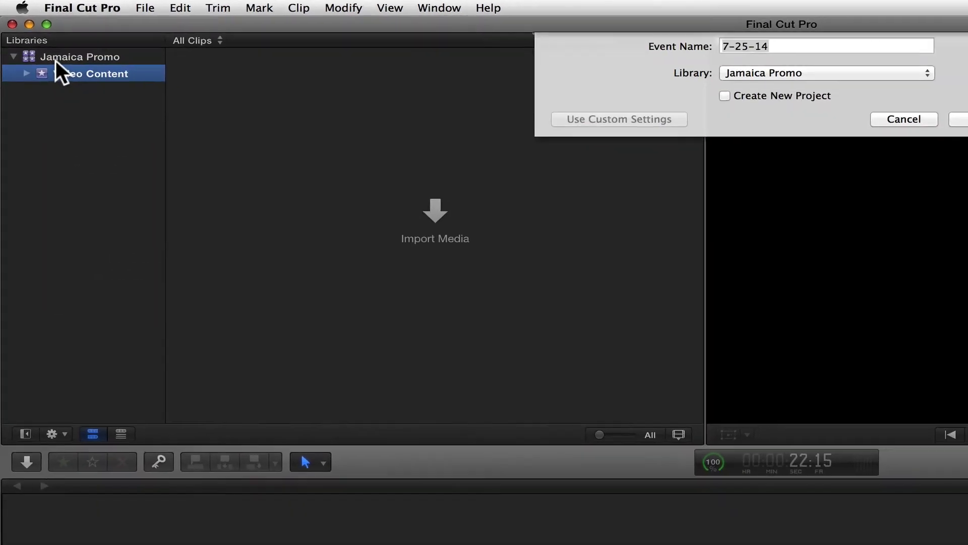
{"action": "type", "text": "Audio Content"}
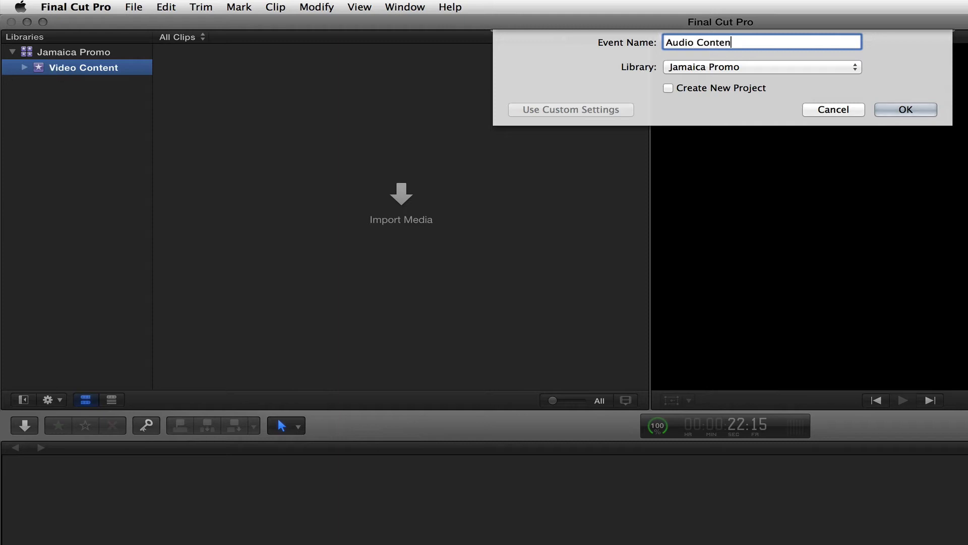
{"action": "key", "text": "Return"}
{"action": "right_click", "coordinate": [56, 52]}
{"action": "left_click", "coordinate": [68, 59]}
{"action": "type", "text": "Graphics"}
{"action": "key", "text": "Return"}
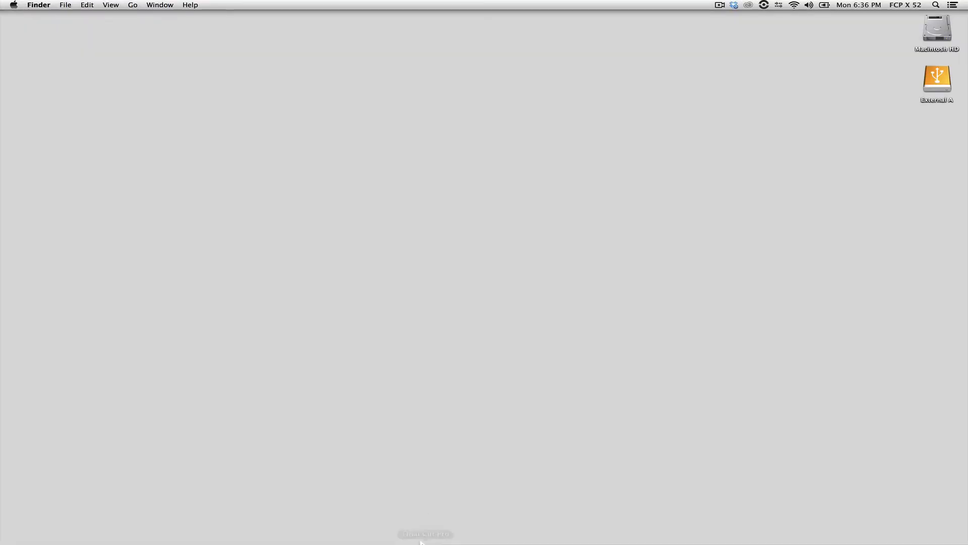
Step: Relaunch Final Cut Pro and reveal the Jamaica Promo library file in Finder
{"action": "left_click", "coordinate": [424, 542]}
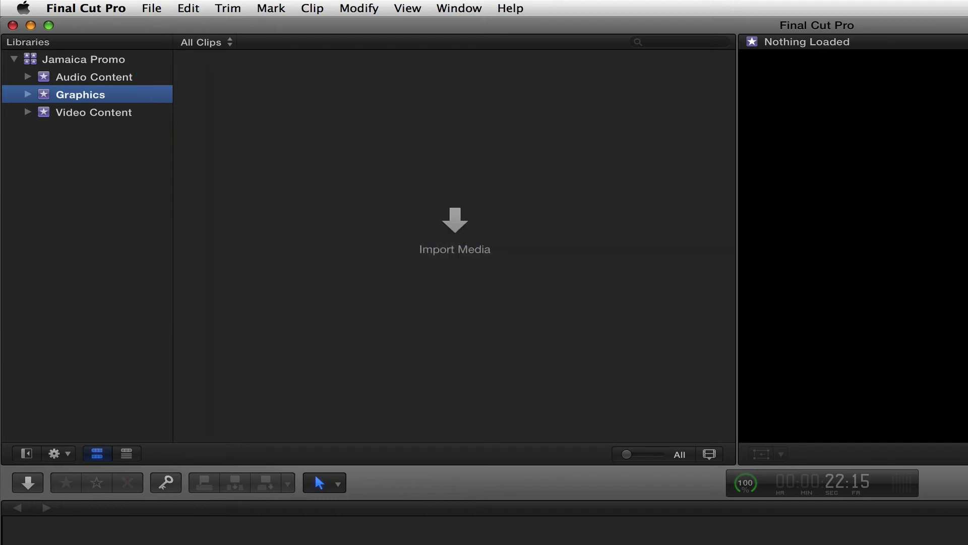
{"action": "right_click", "coordinate": [47, 56]}
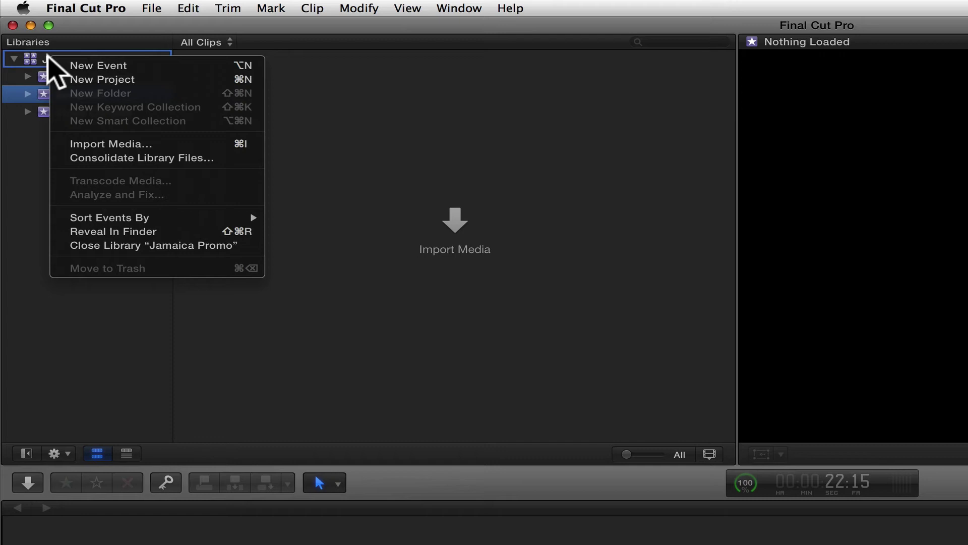
{"action": "left_click", "coordinate": [66, 231]}
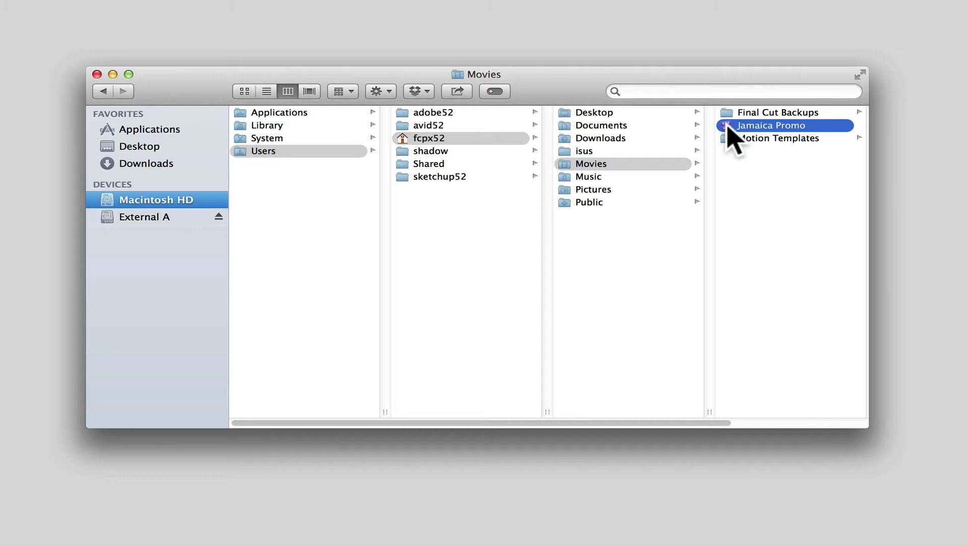
Step: Browse the Jamaica Promo package to Video Content > Original Media and preview Beach Sunset.mov
{"action": "right_click", "coordinate": [728, 130]}
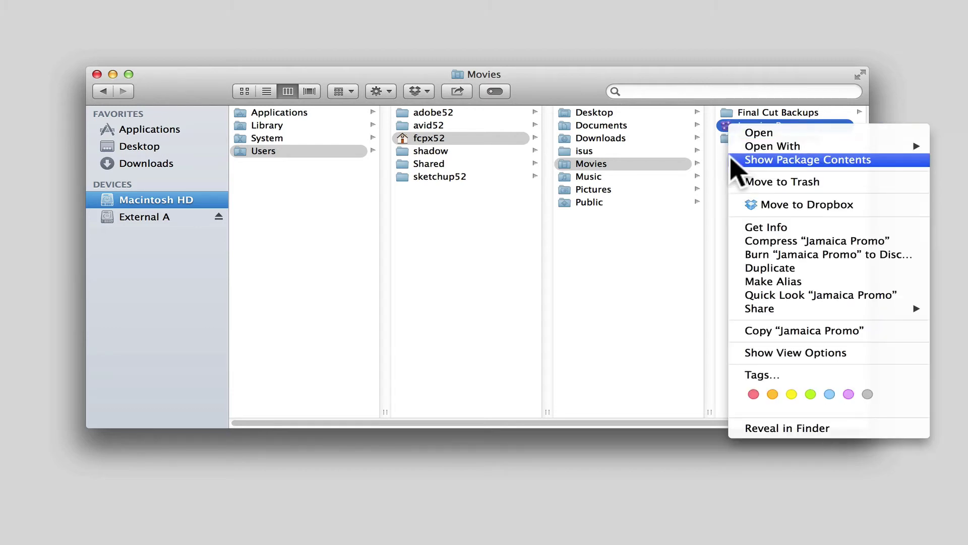
{"action": "left_click", "coordinate": [731, 159]}
{"action": "left_click", "coordinate": [345, 178]}
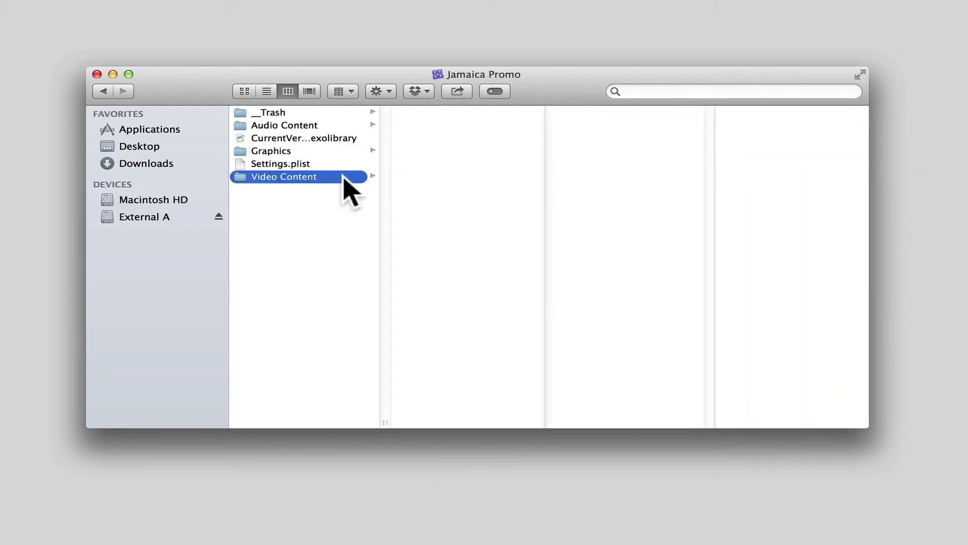
{"action": "left_click", "coordinate": [418, 126]}
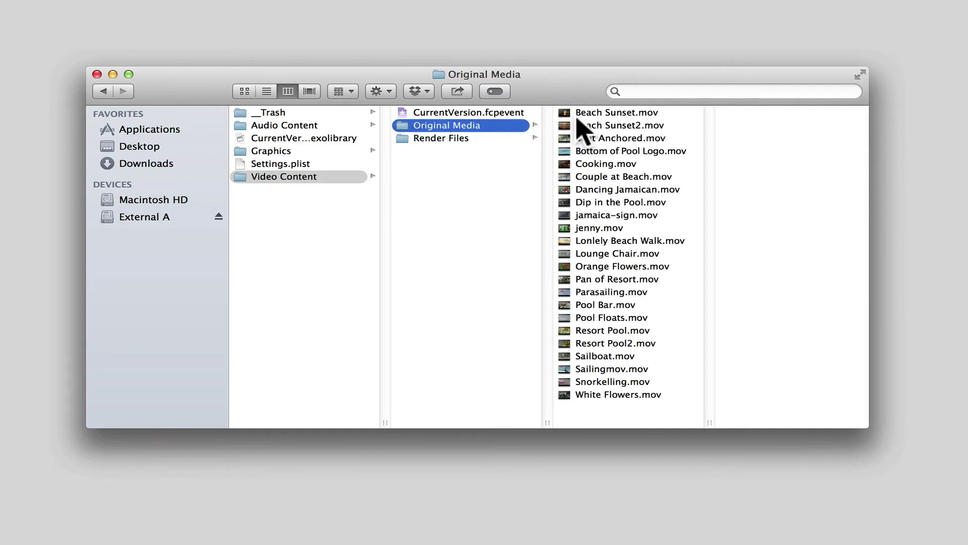
{"action": "left_click", "coordinate": [578, 117]}
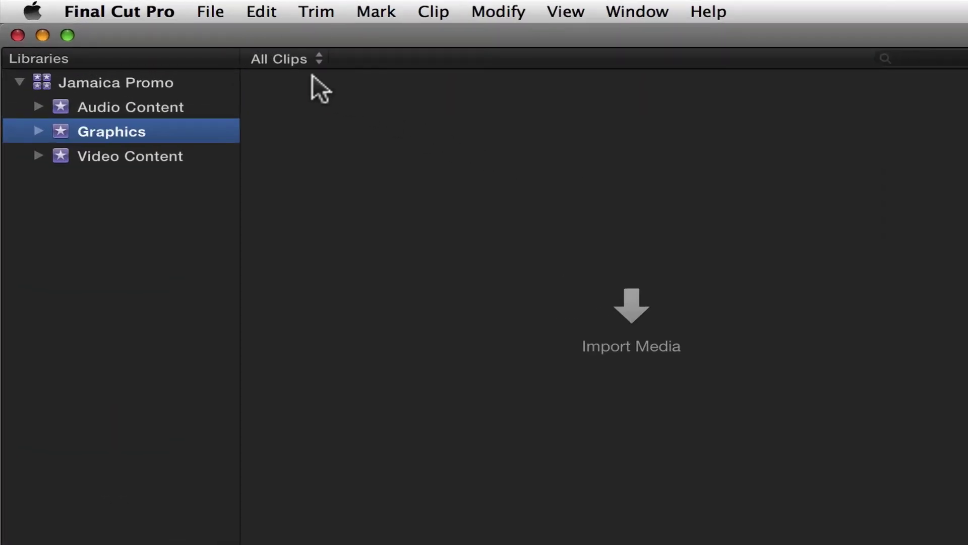
Step: Reopen the Guns Vs Hoses library from recent libraries and view its Library Properties
{"action": "left_click", "coordinate": [210, 9]}
{"action": "mouse_move", "coordinate": [262, 70]}
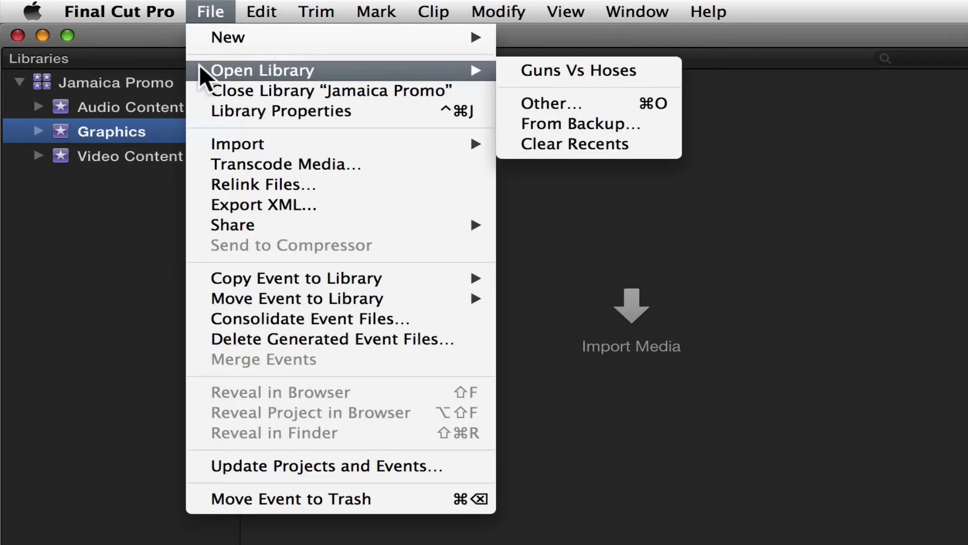
{"action": "left_click", "coordinate": [507, 68]}
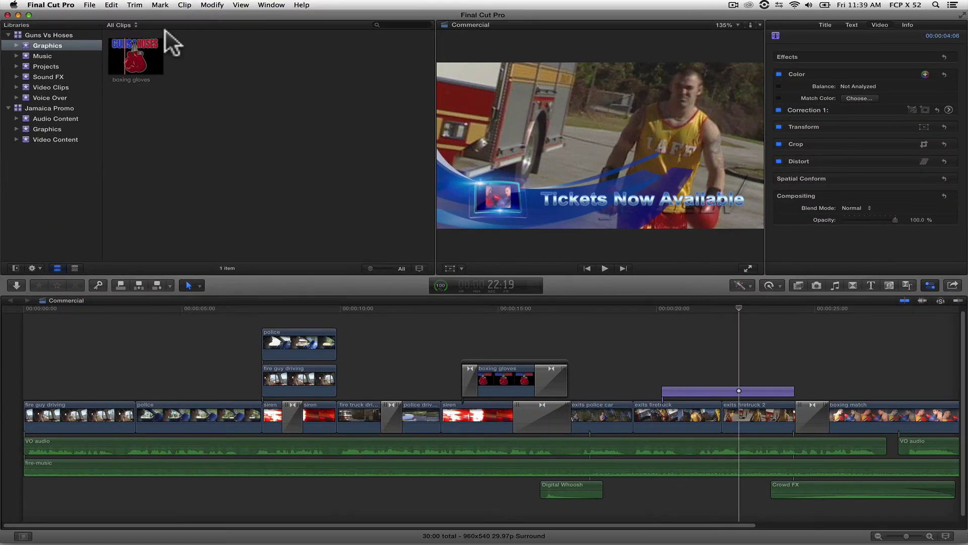
{"action": "left_click", "coordinate": [50, 30]}
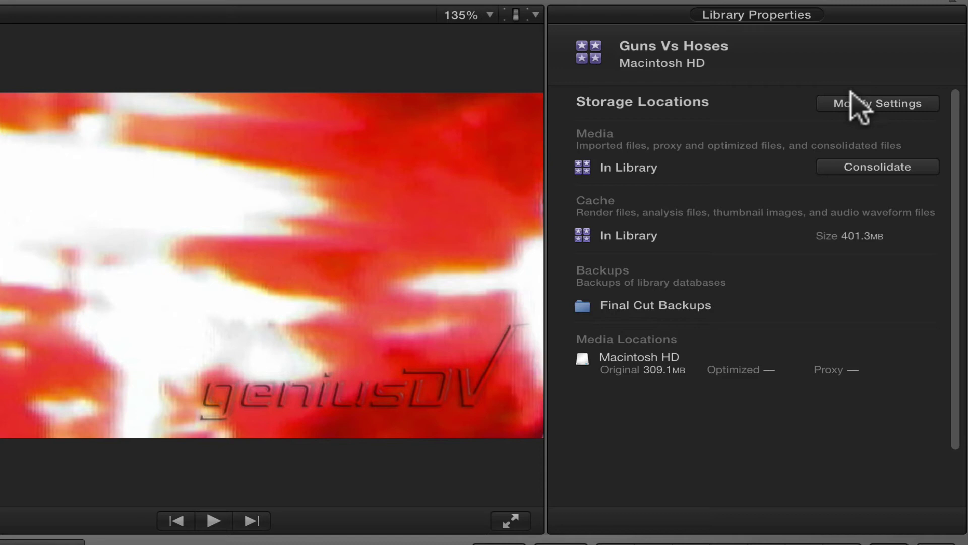
Step: Store Guns Vs Hoses media in a new 'Guns Vs Hoses Media' folder on MEDIA A
{"action": "left_click", "coordinate": [853, 98]}
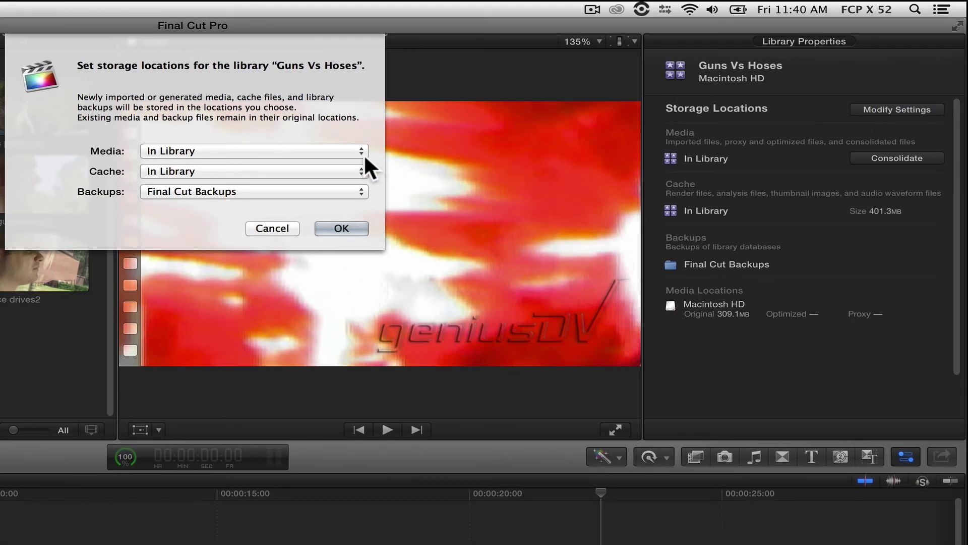
{"action": "left_click", "coordinate": [361, 151]}
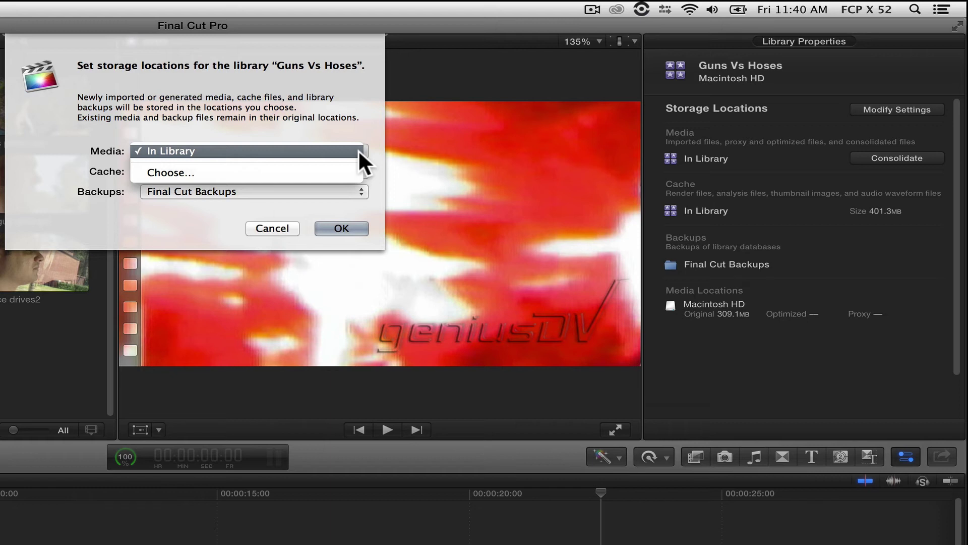
{"action": "left_click", "coordinate": [344, 170]}
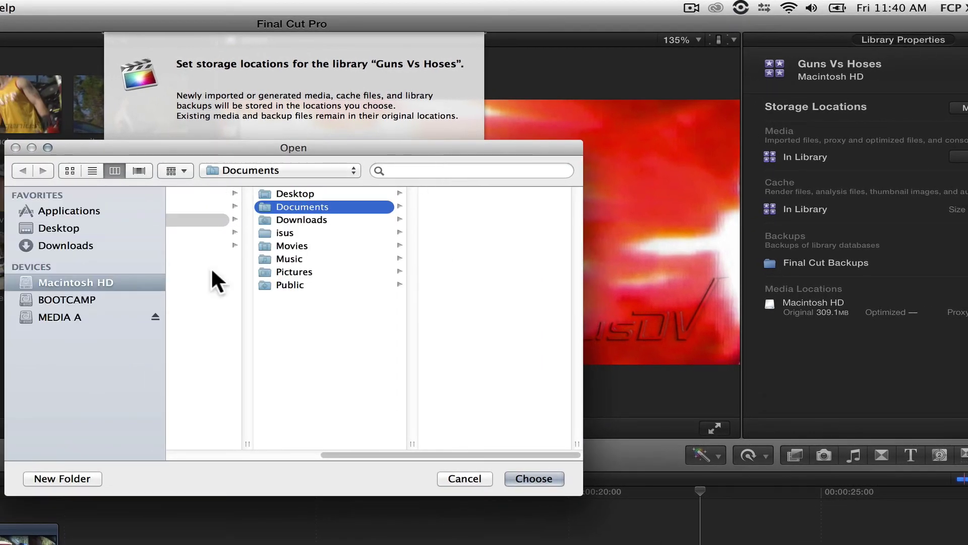
{"action": "left_click", "coordinate": [115, 316]}
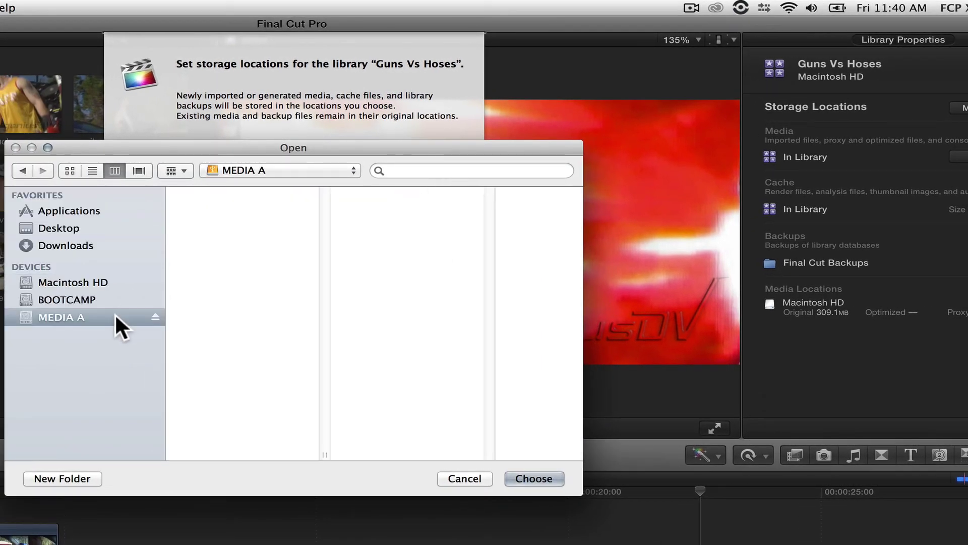
{"action": "left_click", "coordinate": [51, 477]}
{"action": "type", "text": "Guns Vs Hoses Media"}
{"action": "left_click", "coordinate": [252, 283]}
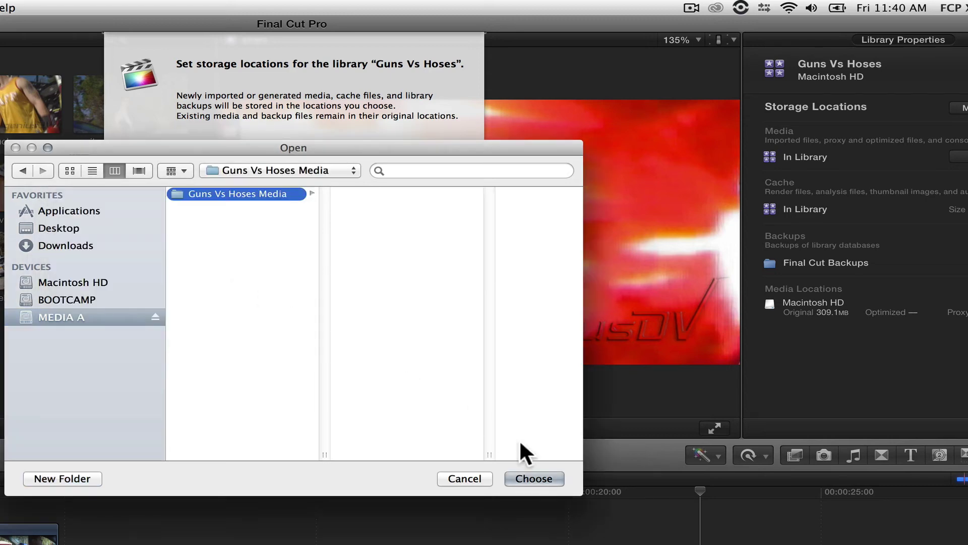
{"action": "left_click", "coordinate": [540, 473]}
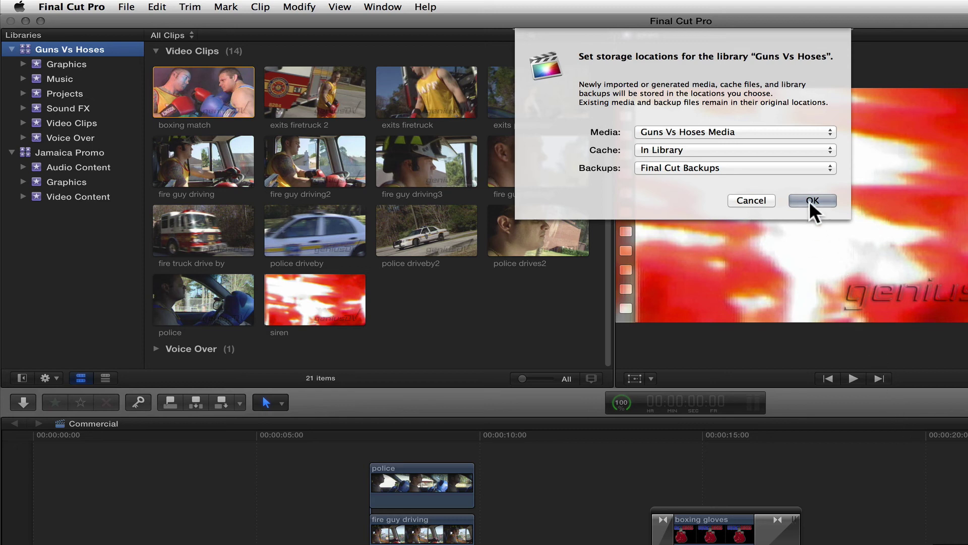
{"action": "left_click", "coordinate": [809, 200]}
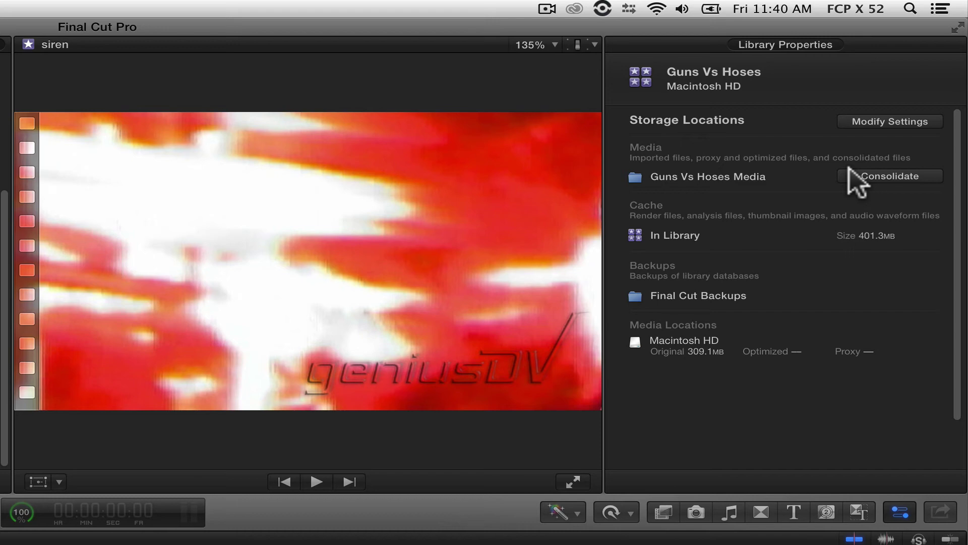
Step: Consolidate the library's media, including optimized and proxy media, into Guns Vs Hoses Media
{"action": "left_click", "coordinate": [853, 174]}
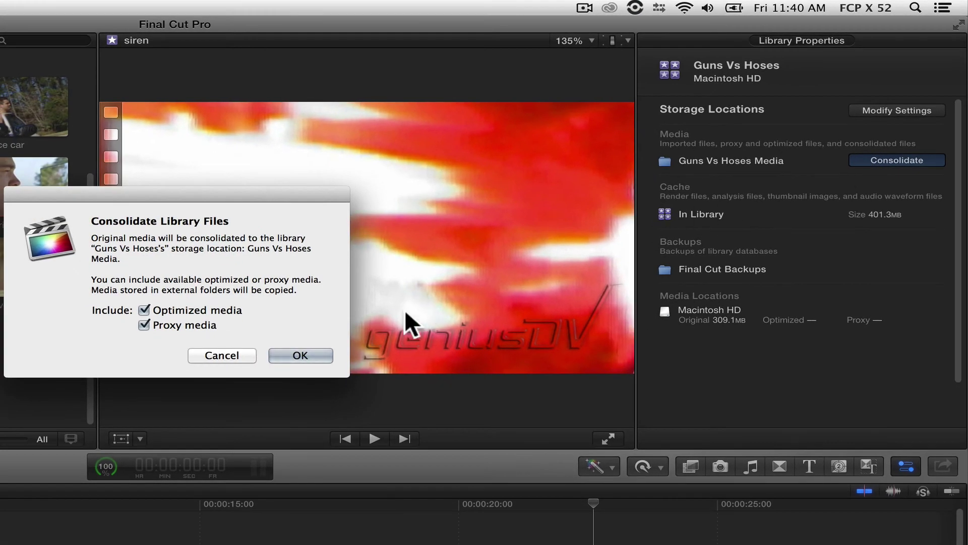
{"action": "left_click", "coordinate": [300, 355]}
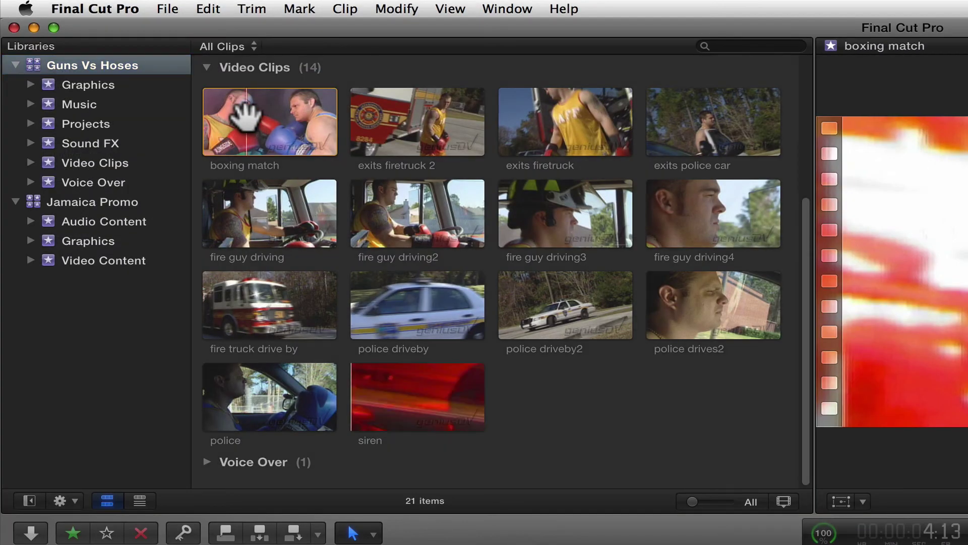
Step: Reveal the boxing match clip's file, boxing match.mov, in Finder on MEDIA A
{"action": "right_click", "coordinate": [245, 121]}
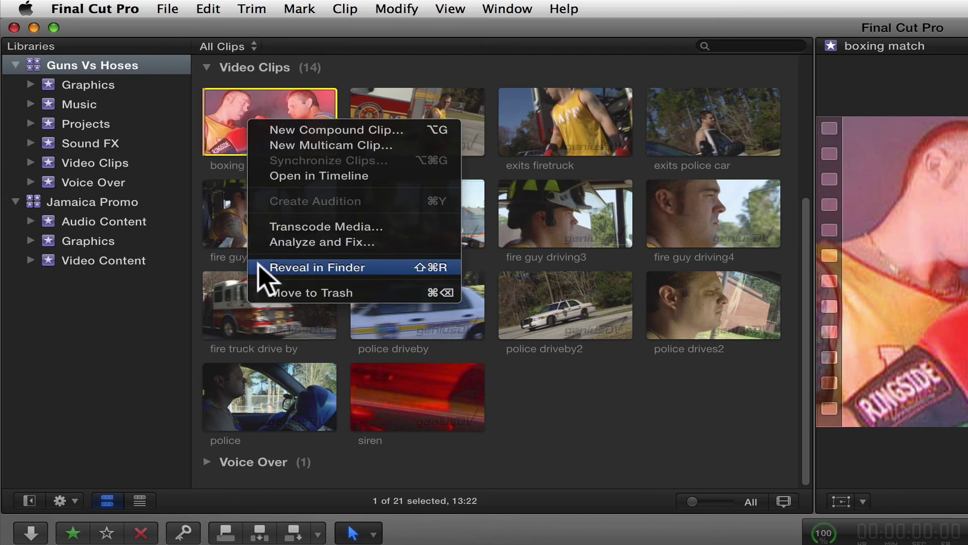
{"action": "left_click", "coordinate": [259, 267]}
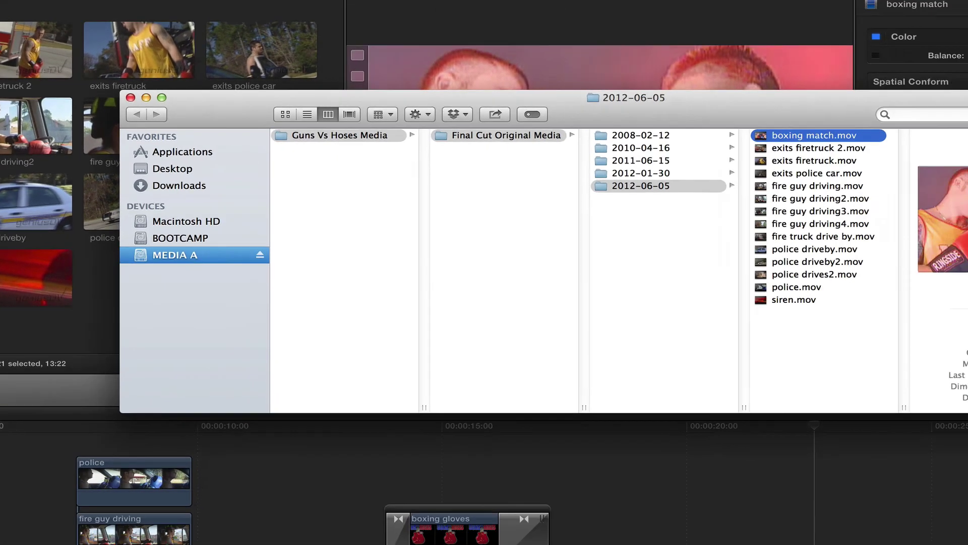